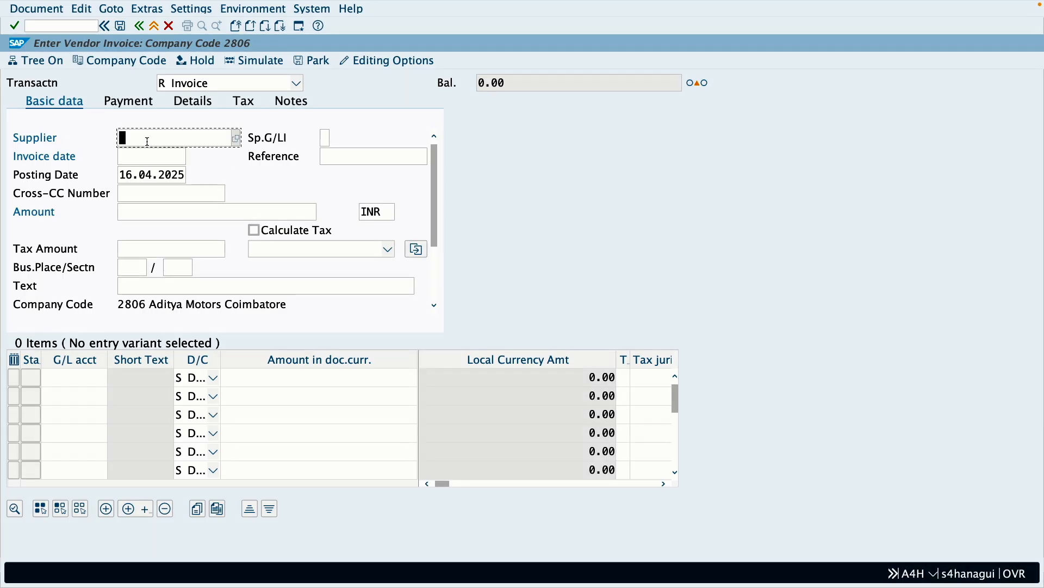
Enter the supplier's number, invoice date 16.04.2025 and reference INVOICE6 in the vendor invoice's basic data
{"action": "type", "text": "508"}
{"action": "key", "text": "Return"}
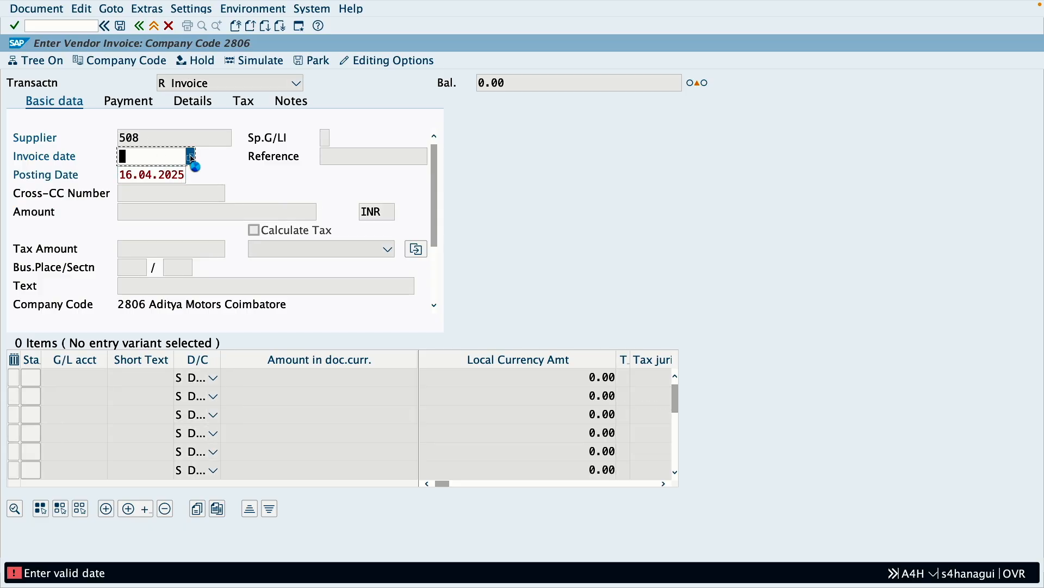
{"action": "left_click", "coordinate": [191, 157]}
{"action": "double_click", "coordinate": [216, 232]}
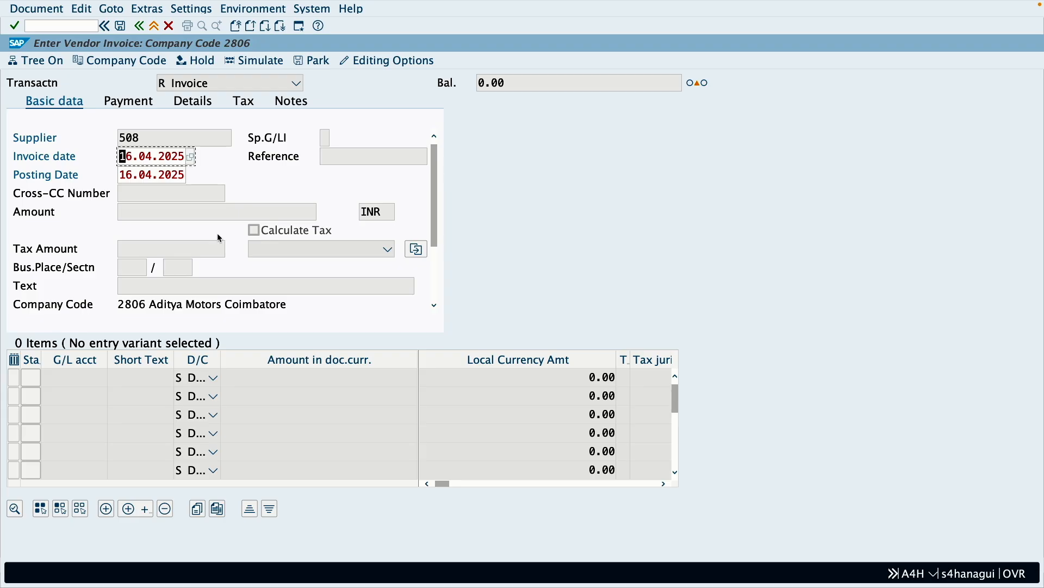
{"action": "left_click", "coordinate": [346, 156]}
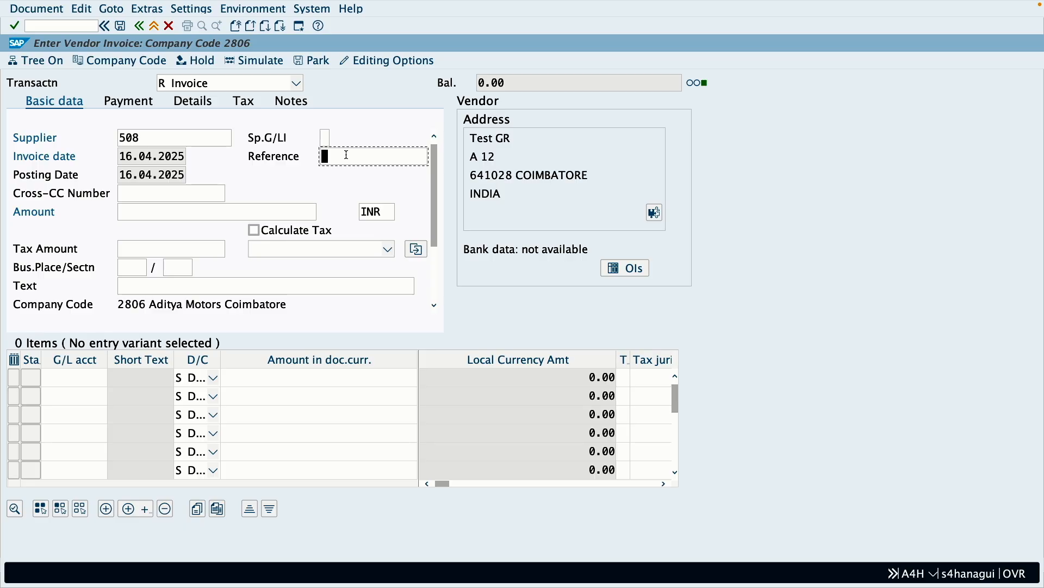
{"action": "type", "text": "INVOICE6"}
{"action": "key", "text": "Return"}
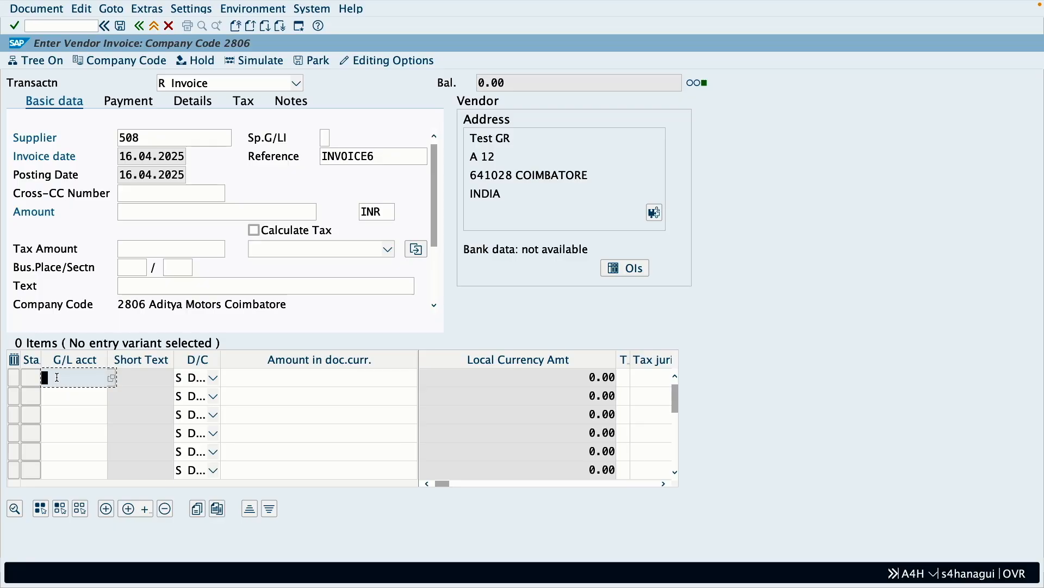
{"action": "key", "text": "Return"}
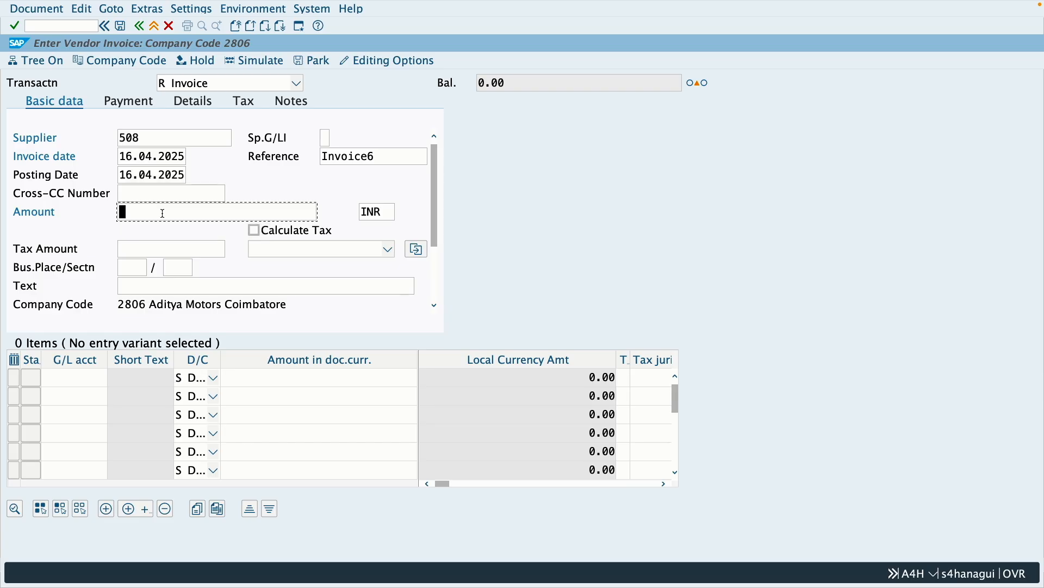
Enter the first line item with G/L account 400000, amount 100 and tax code V1
{"action": "left_click", "coordinate": [73, 381]}
{"action": "type", "text": "400000"}
{"action": "left_click", "coordinate": [282, 378]}
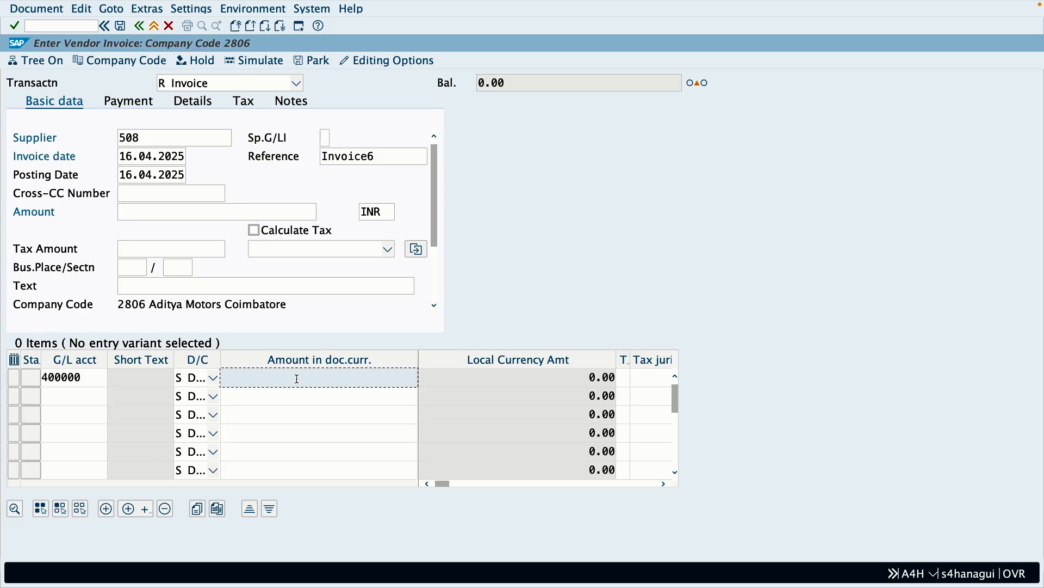
{"action": "type", "text": "100"}
{"action": "key", "text": "Return"}
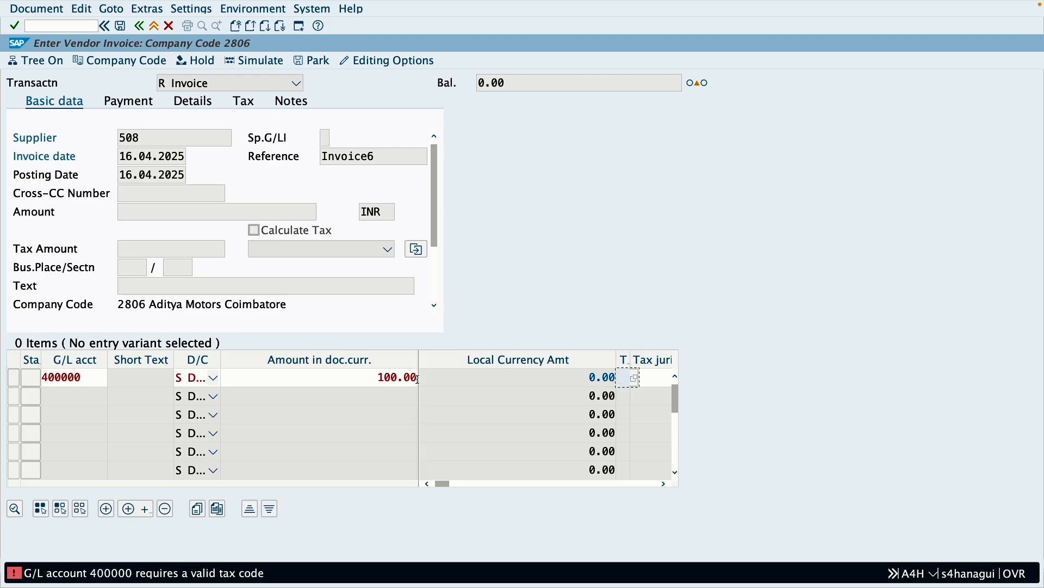
{"action": "type", "text": "V1"}
{"action": "key", "text": "Return"}
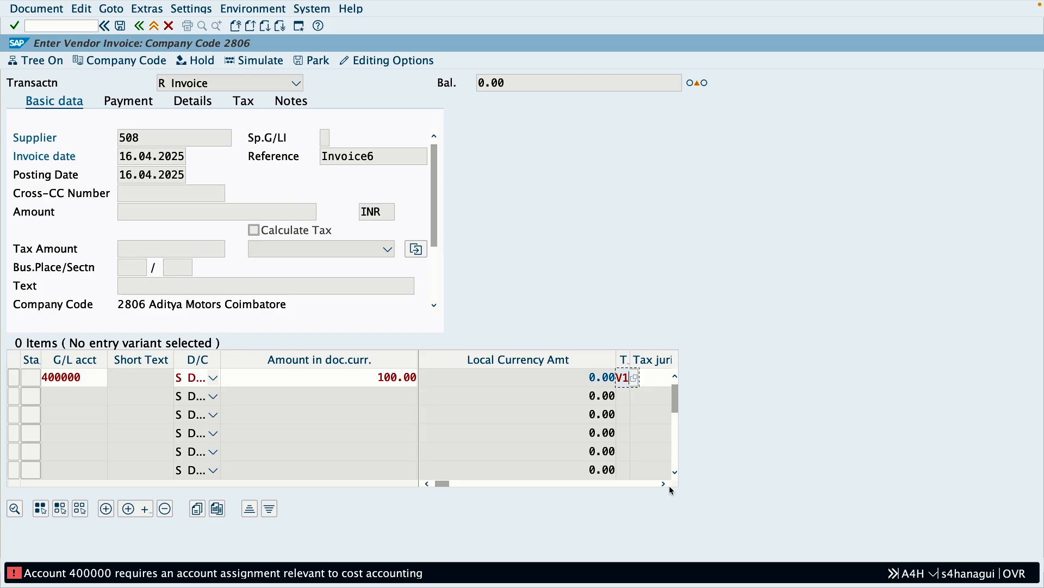
Assign cost center 4300 to the first line item
{"action": "left_click_drag", "start_coordinate": [663, 482], "coordinate": [663, 482]}
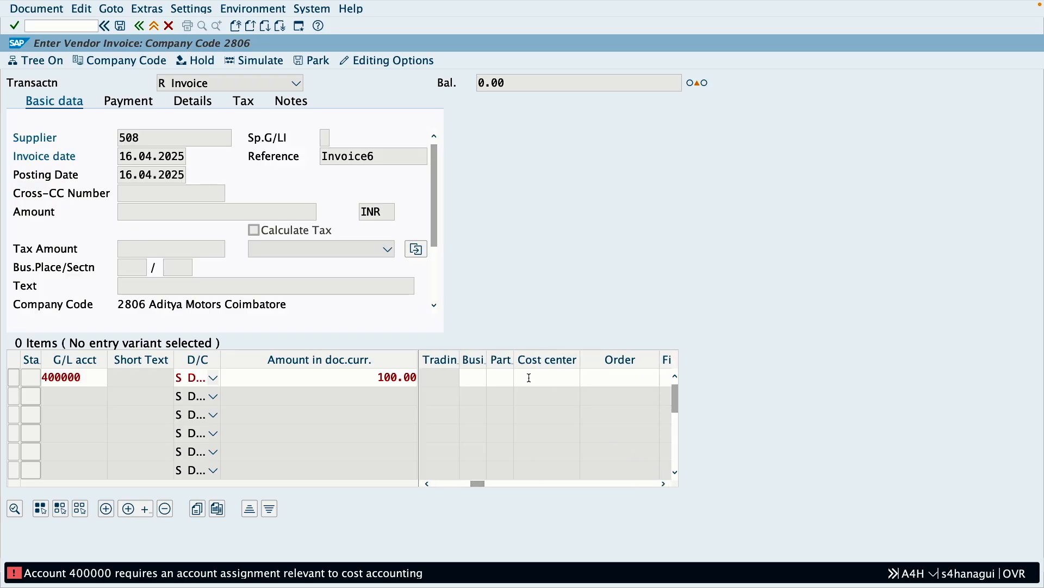
{"action": "left_click_drag", "start_coordinate": [664, 482], "coordinate": [661, 484]}
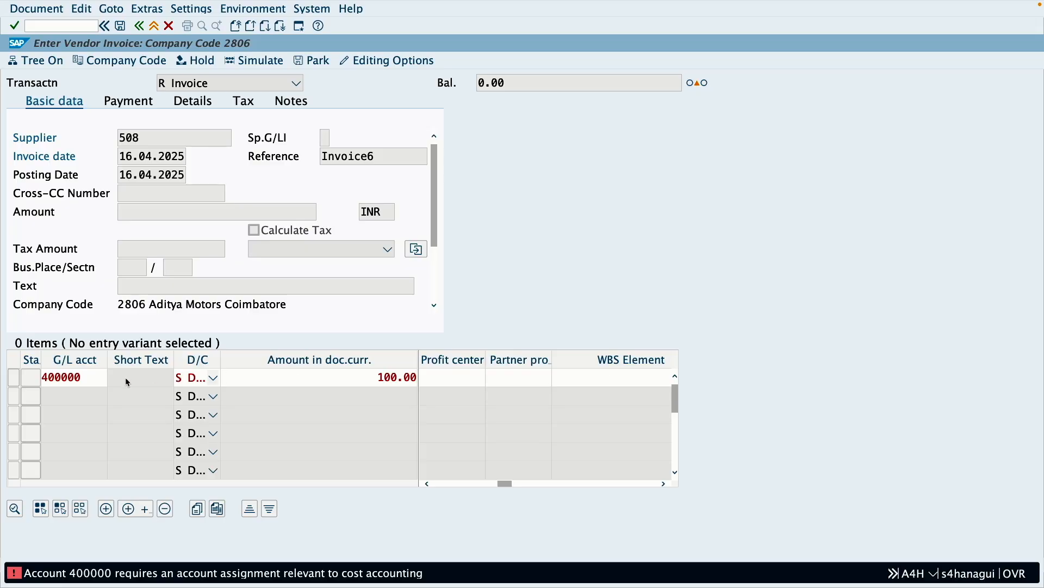
{"action": "left_click", "coordinate": [449, 483]}
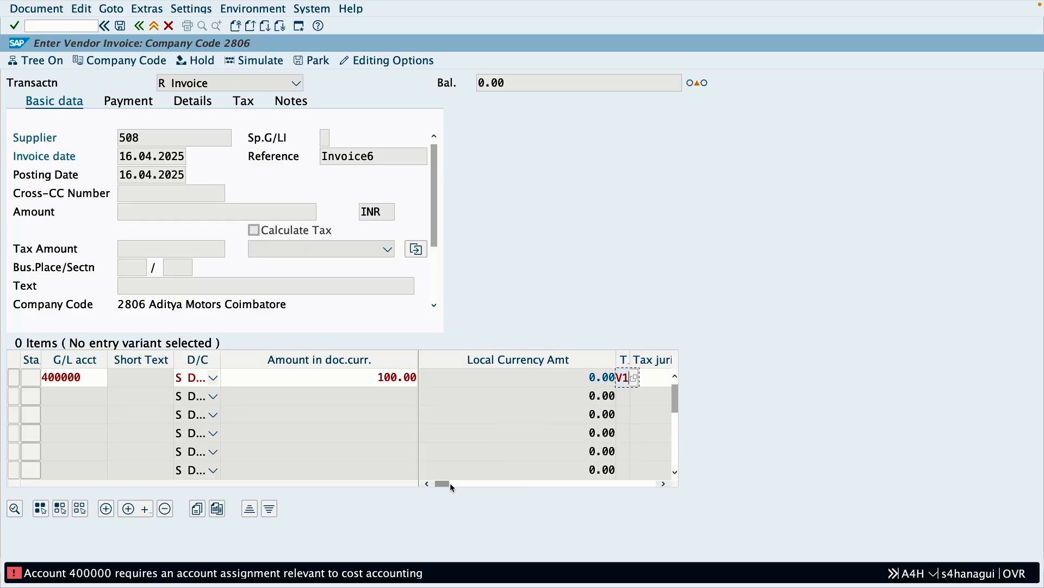
{"action": "left_click", "coordinate": [663, 483]}
{"action": "left_click", "coordinate": [664, 483]}
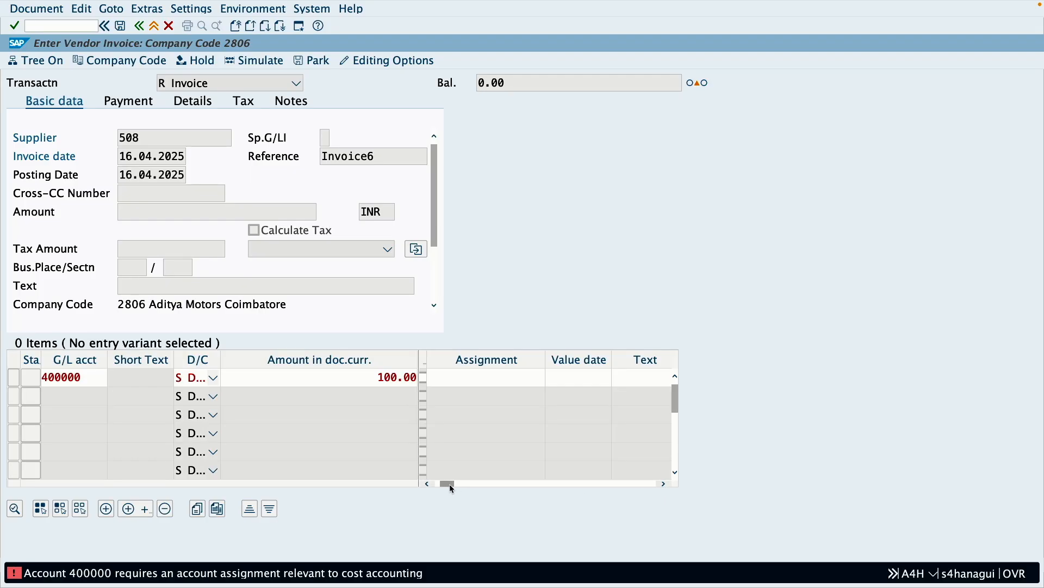
{"action": "left_click_drag", "start_coordinate": [450, 484], "coordinate": [445, 484]}
{"action": "left_click", "coordinate": [665, 483]}
{"action": "left_click", "coordinate": [664, 483]}
{"action": "left_click", "coordinate": [665, 483]}
{"action": "left_click", "coordinate": [665, 483]}
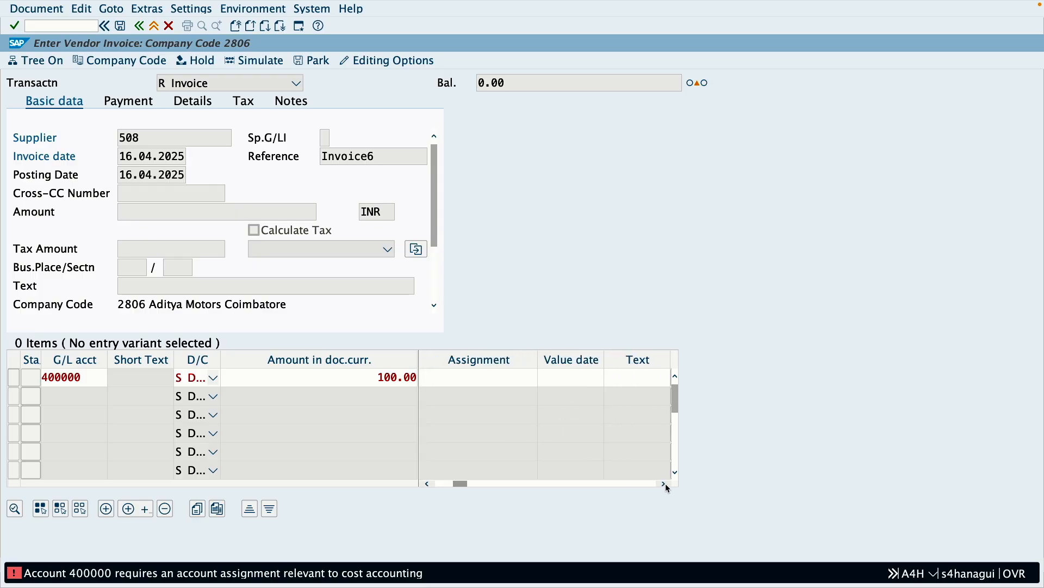
{"action": "left_click", "coordinate": [664, 483]}
{"action": "left_click", "coordinate": [584, 379]}
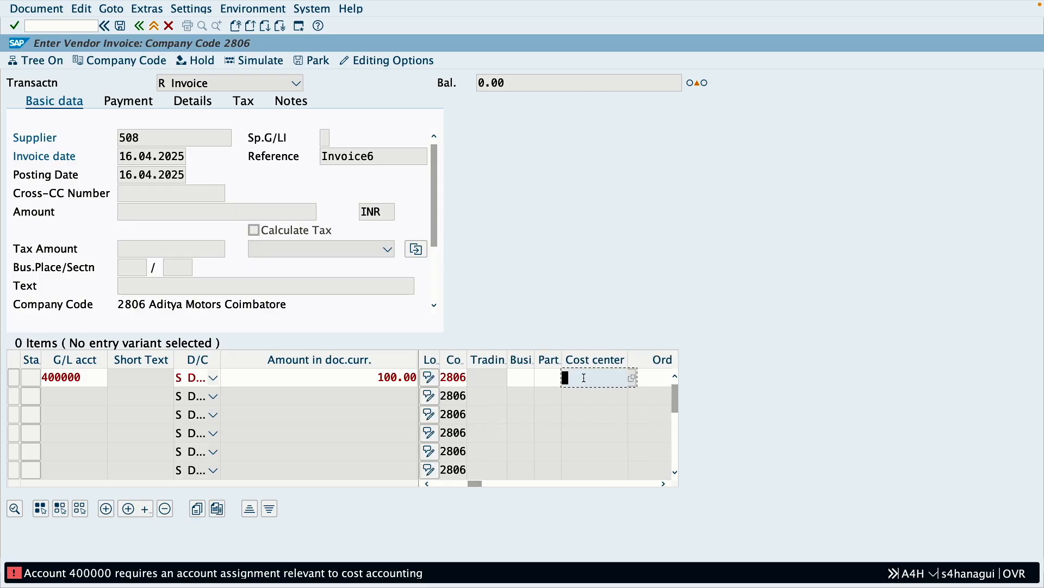
{"action": "type", "text": "4300"}
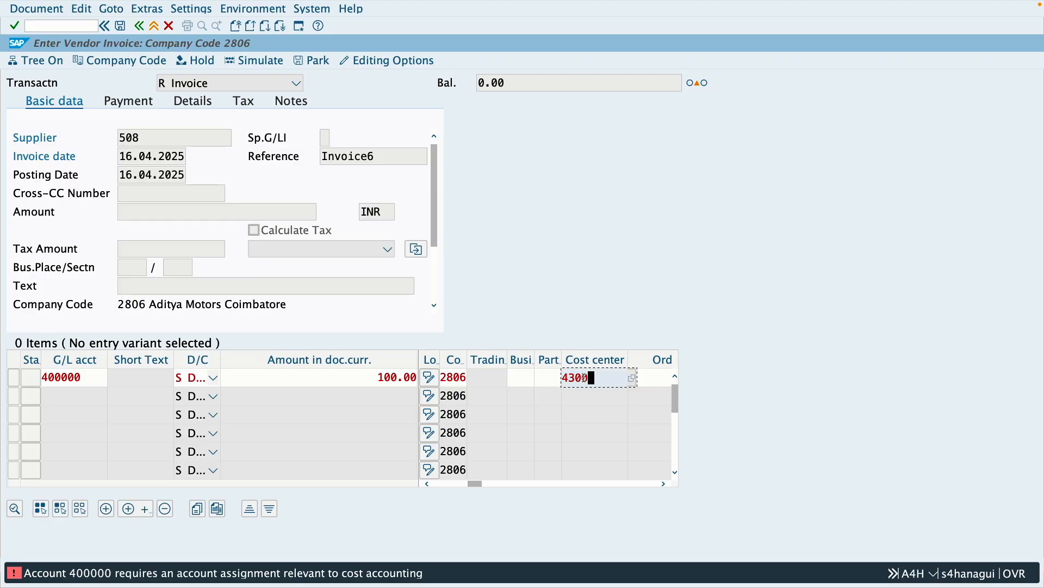
{"action": "key", "text": "Return"}
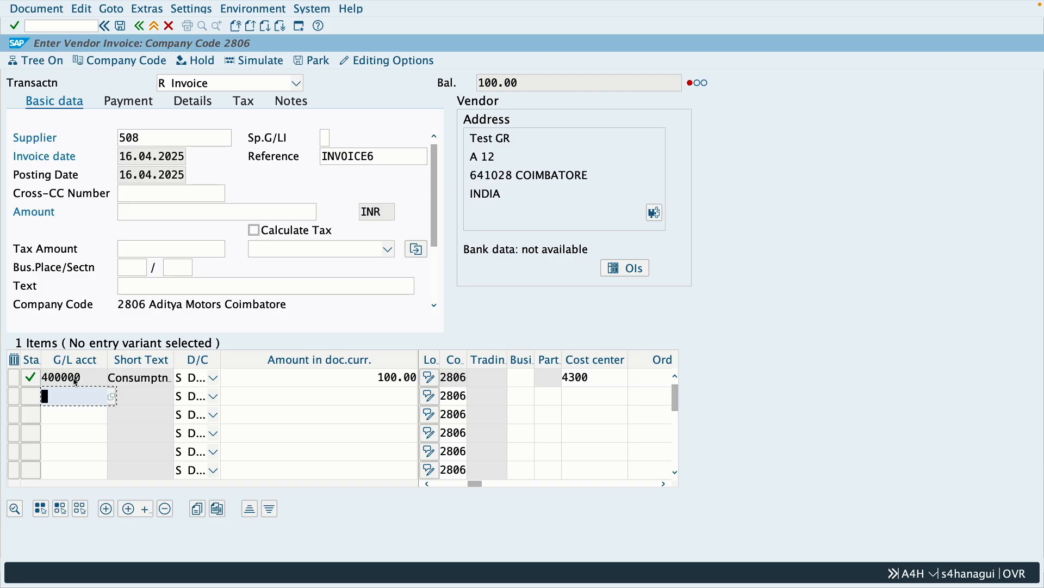
Set the invoice amount in the basic data to 100 INR
{"action": "left_click", "coordinate": [235, 205]}
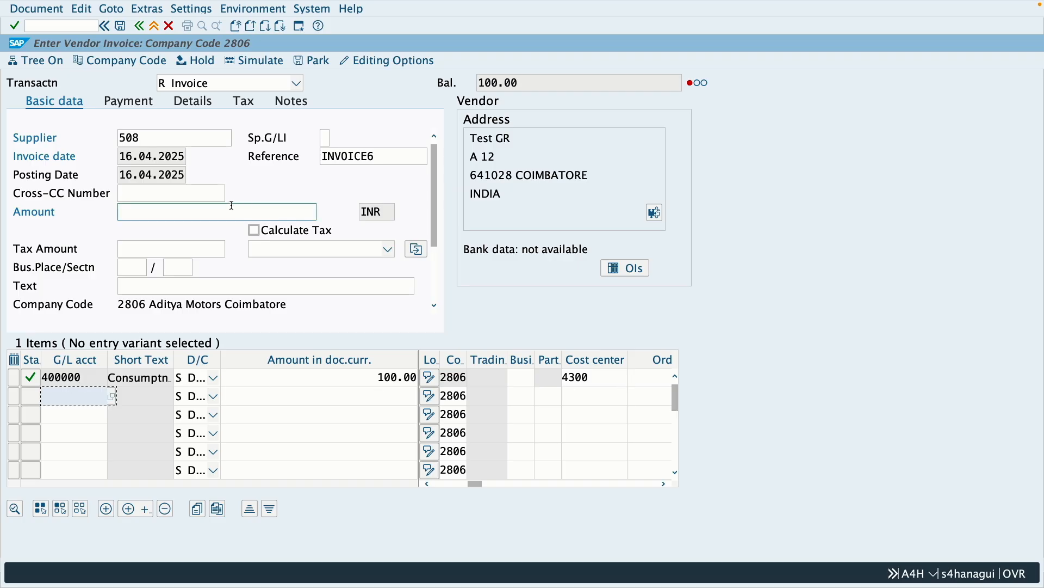
{"action": "left_click", "coordinate": [180, 212]}
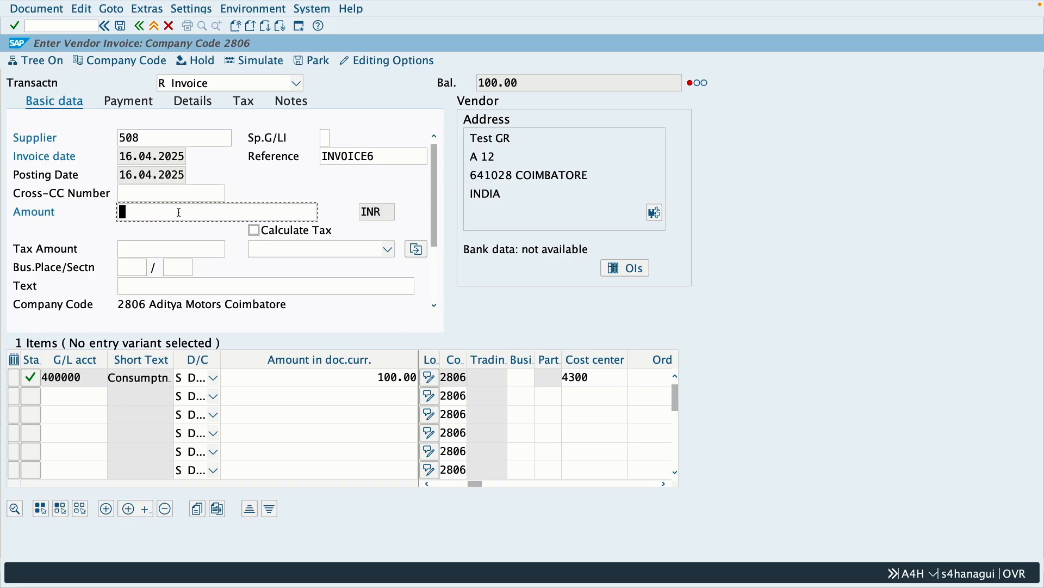
{"action": "type", "text": "100"}
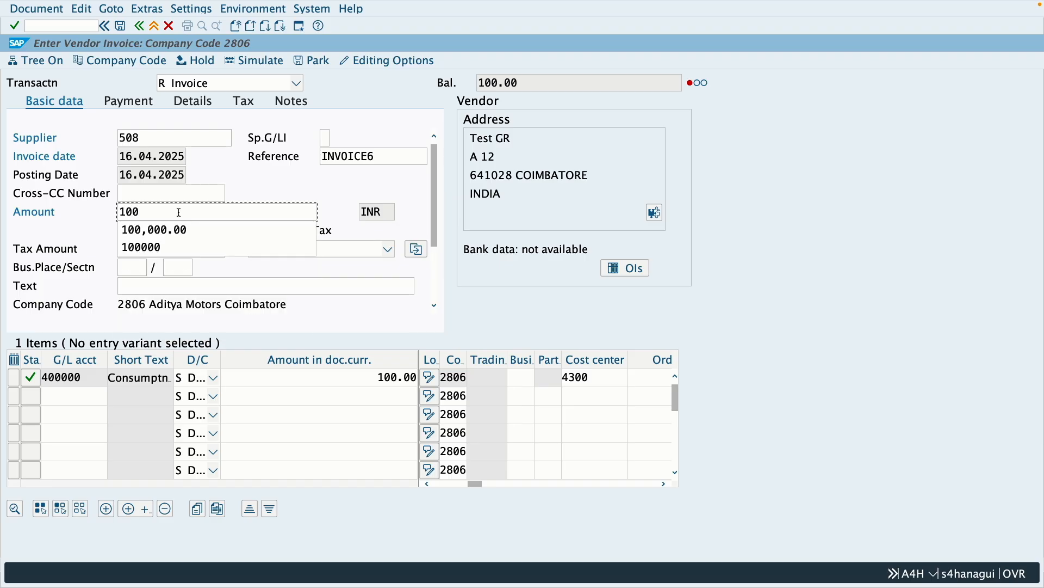
{"action": "key", "text": "Return"}
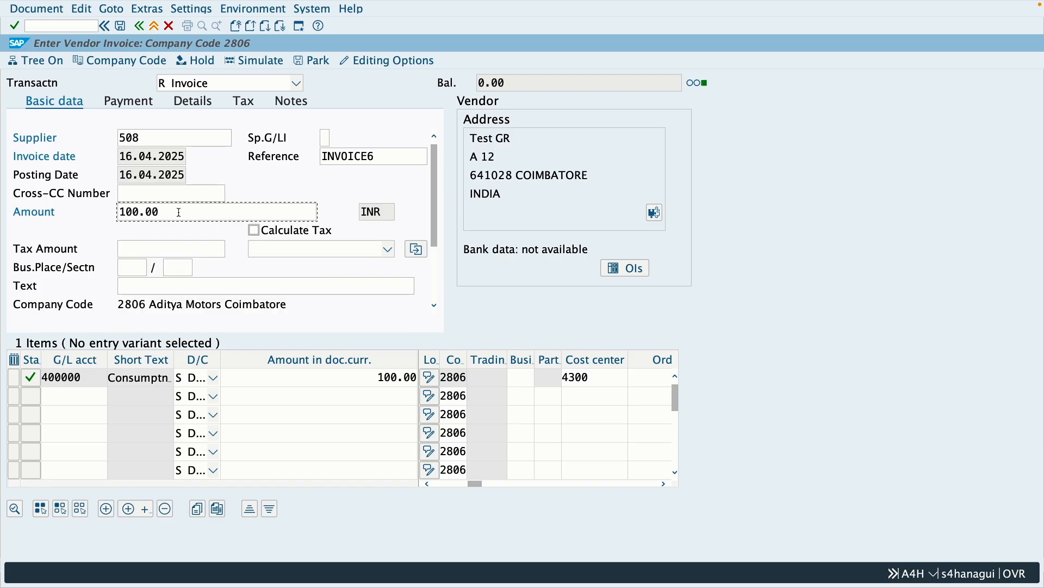
Turn on automatic tax calculation and set the business place to COIM
{"action": "left_click", "coordinate": [270, 234]}
{"action": "left_click", "coordinate": [132, 267]}
{"action": "left_click", "coordinate": [135, 283]}
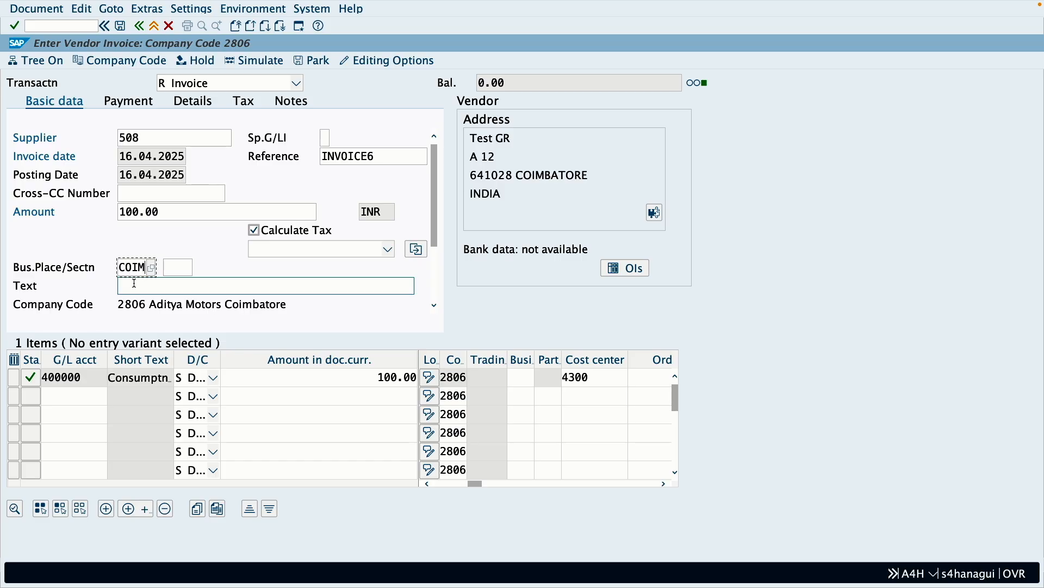
Simulate the vendor invoice and check the accounts and amounts of the expense and input tax lines
{"action": "left_click", "coordinate": [254, 61]}
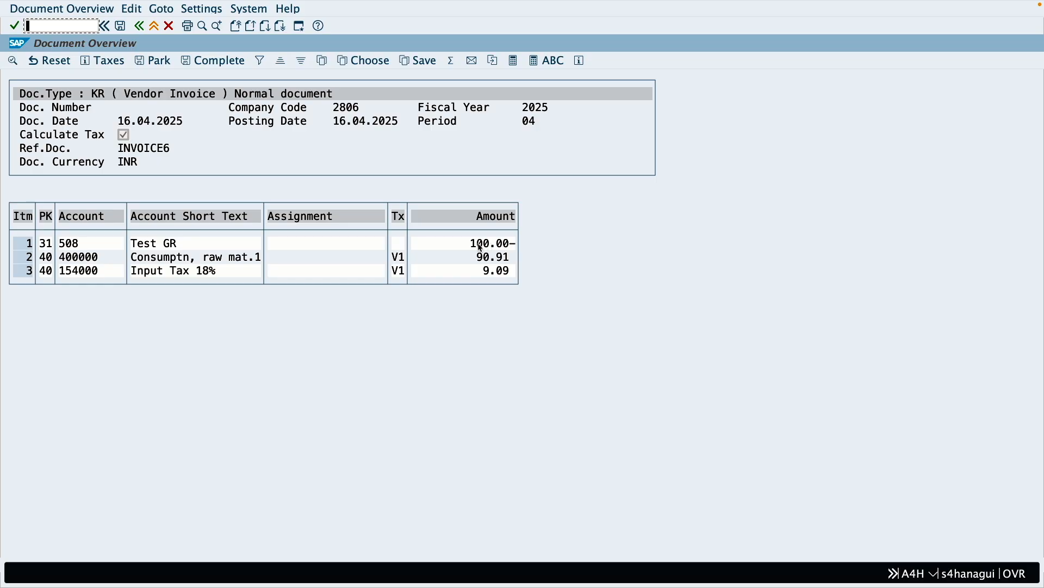
{"action": "left_click", "coordinate": [509, 258]}
{"action": "left_click", "coordinate": [74, 258]}
{"action": "left_click", "coordinate": [74, 269]}
{"action": "left_click", "coordinate": [82, 258]}
Post the simulated invoice and display the posted document
{"action": "left_click", "coordinate": [120, 26]}
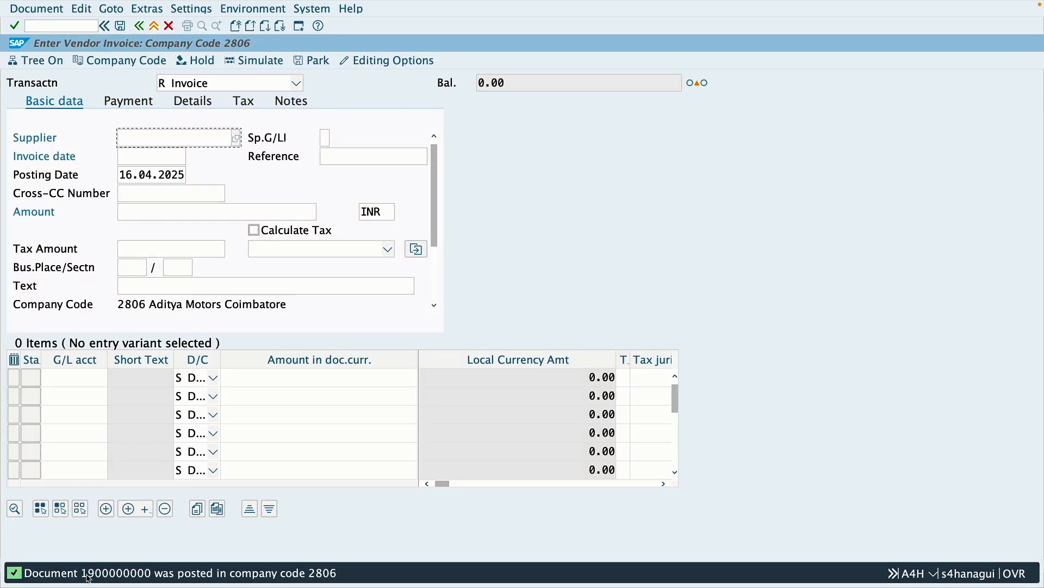
{"action": "left_click", "coordinate": [38, 9]}
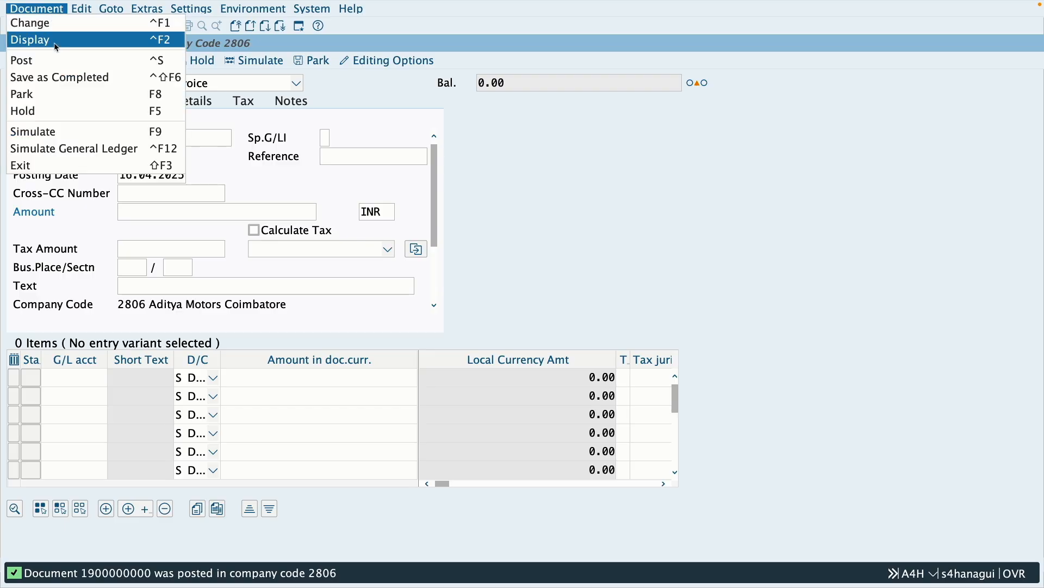
{"action": "left_click", "coordinate": [57, 46]}
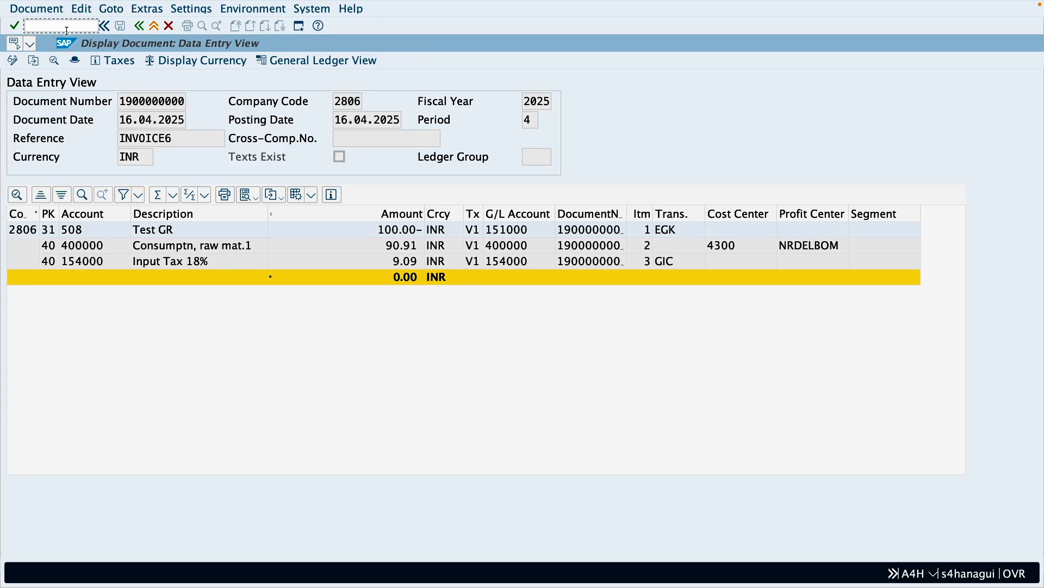
Run transaction FBL1N to list the open line items of the invoice's supplier
{"action": "type", "text": "fbl"}
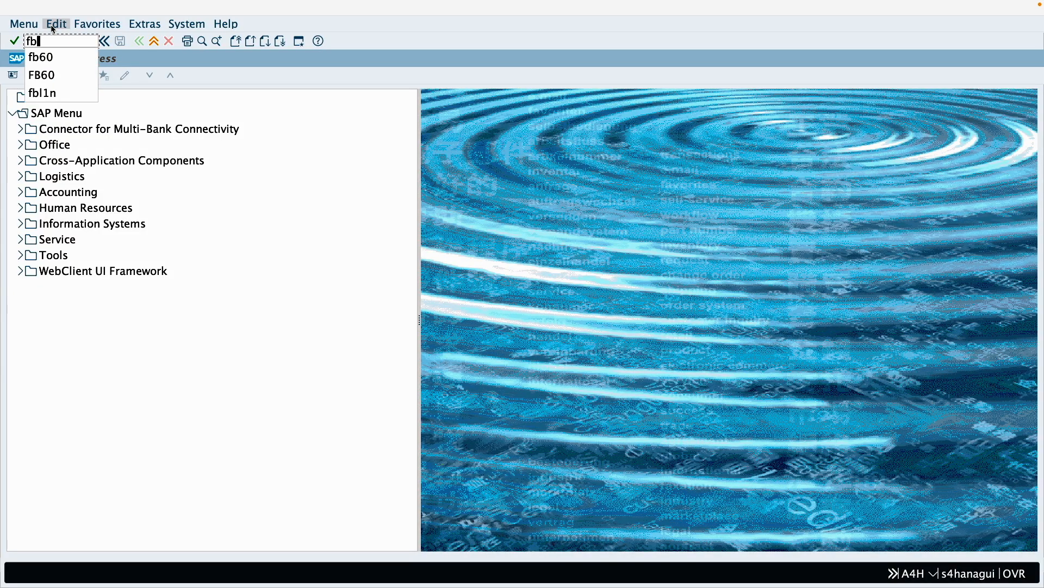
{"action": "type", "text": "1n"}
{"action": "key", "text": "Return"}
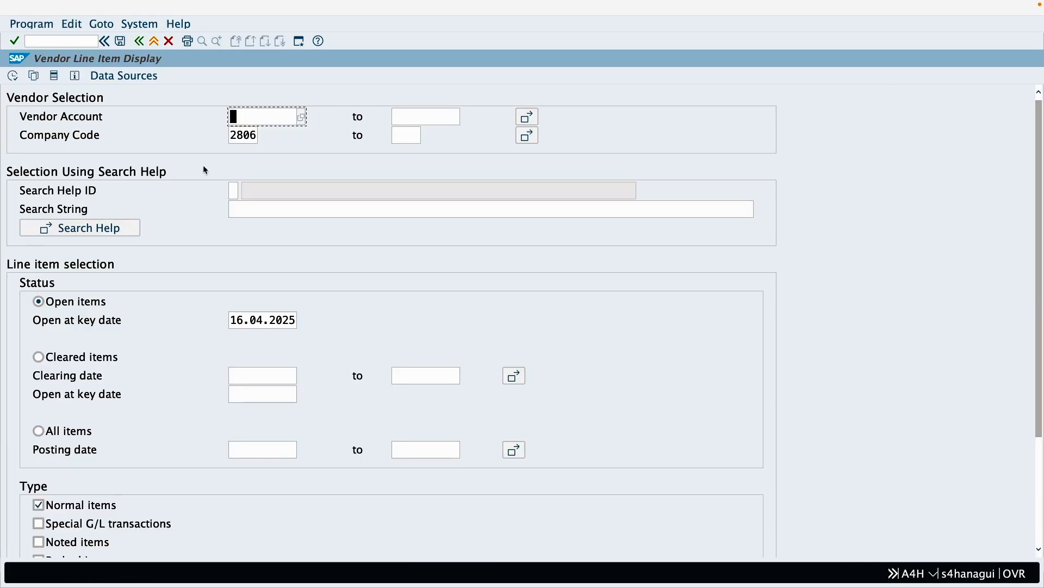
{"action": "left_click", "coordinate": [251, 118]}
{"action": "type", "text": "508"}
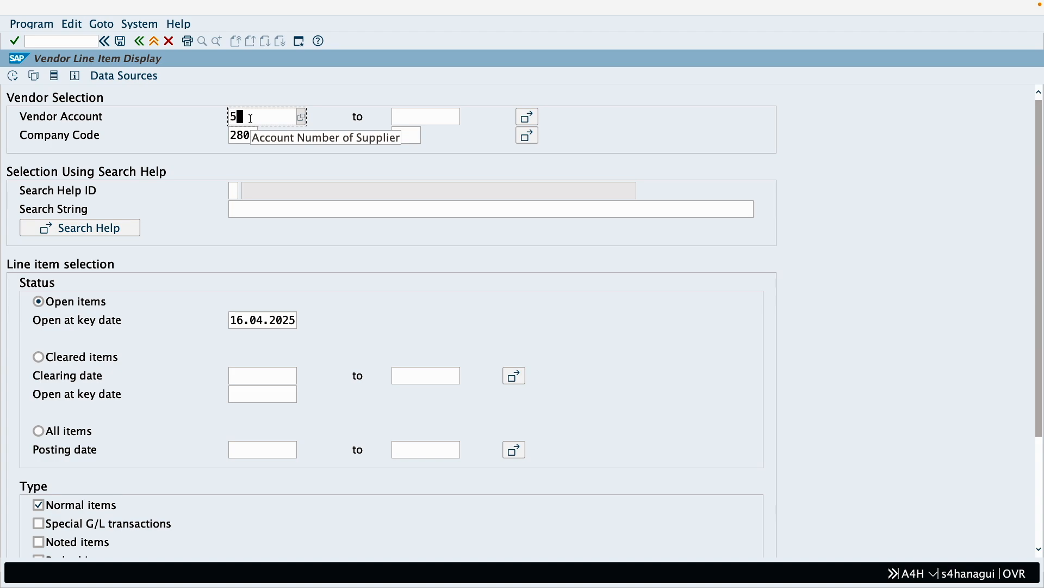
{"action": "left_click", "coordinate": [13, 76]}
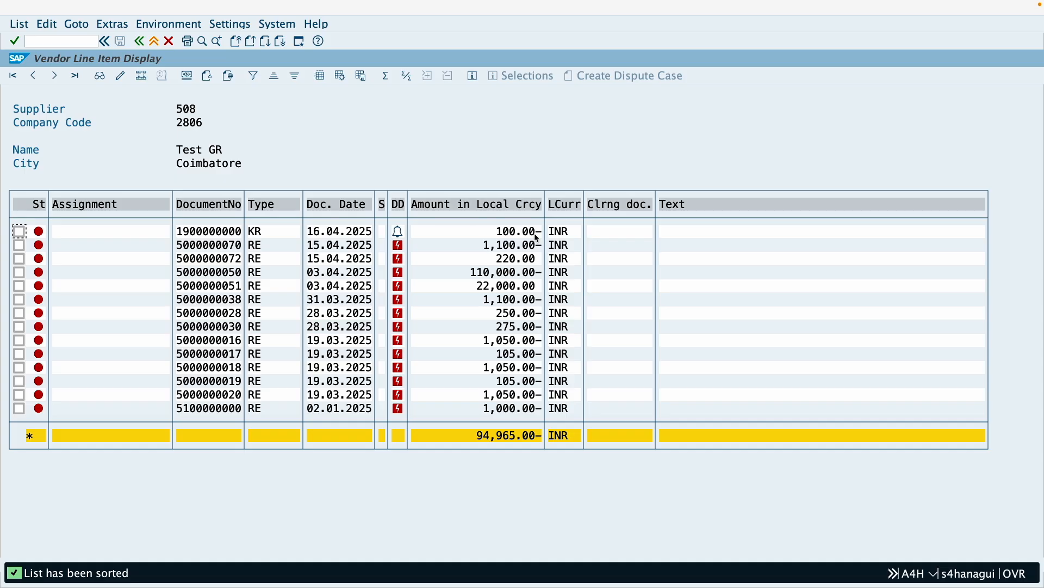
Open the KR line item dated 16.04.2025 and check the transaction code in its document header
{"action": "left_click", "coordinate": [226, 236]}
{"action": "double_click", "coordinate": [225, 234]}
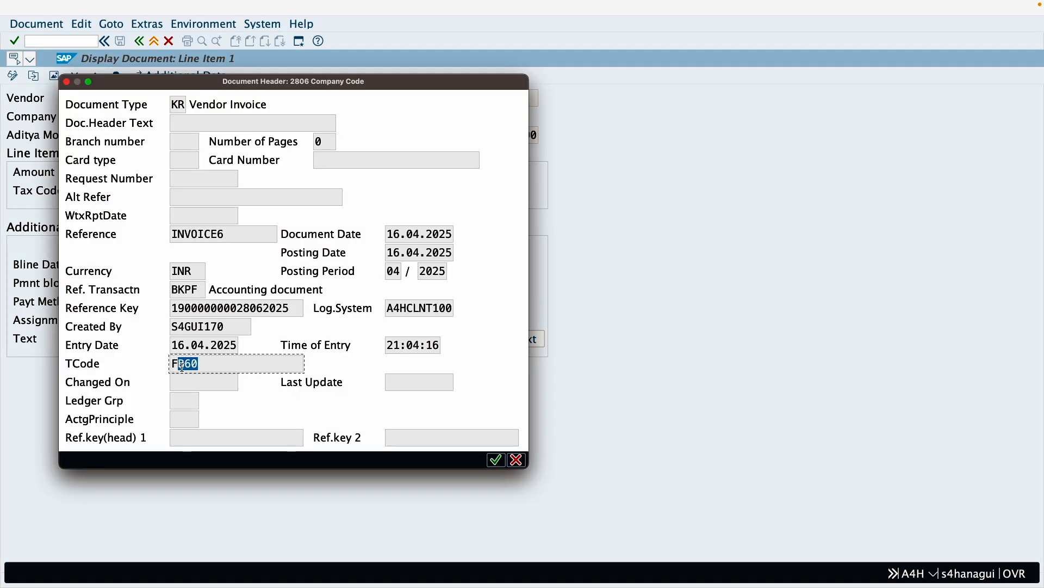
{"action": "left_click", "coordinate": [116, 76]}
{"action": "left_click", "coordinate": [196, 364]}
{"action": "left_click_drag", "start_coordinate": [196, 365], "coordinate": [168, 368]}
{"action": "left_click", "coordinate": [516, 459]}
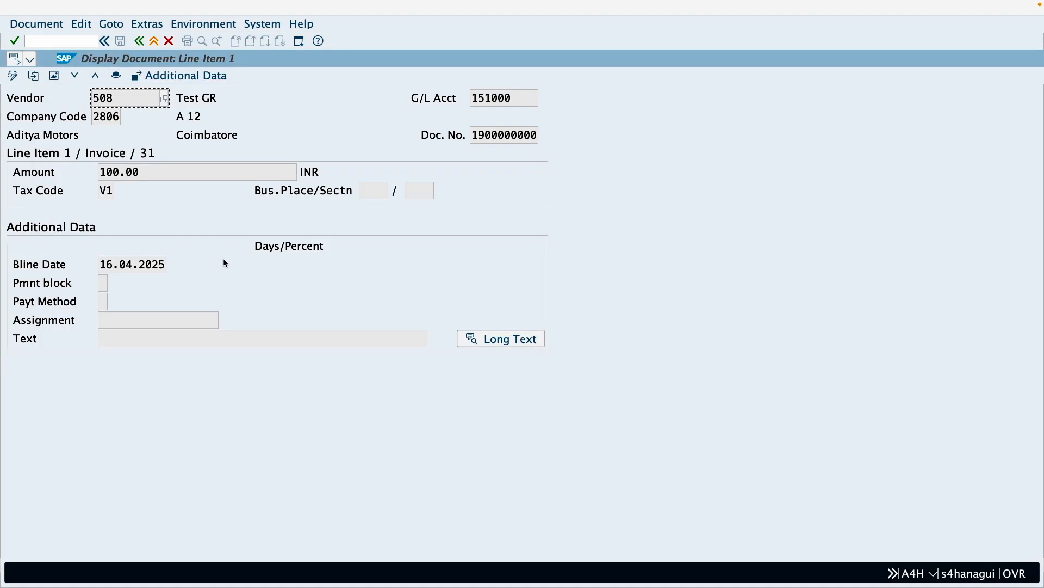